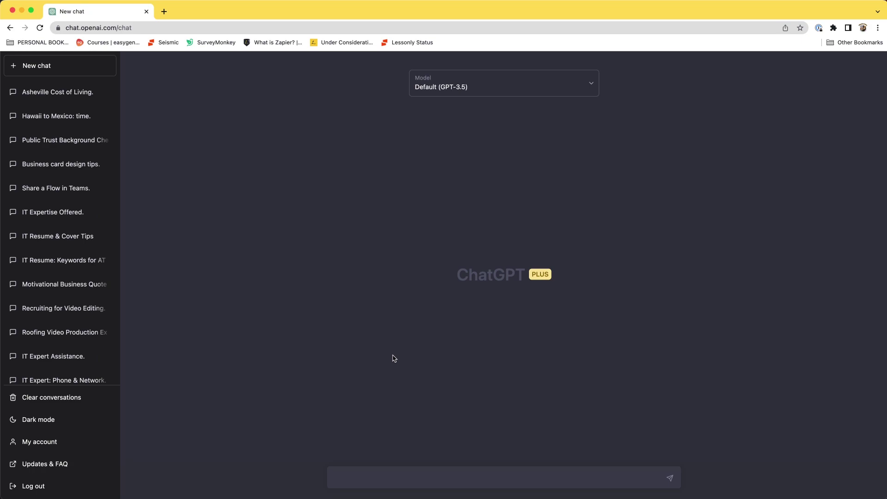
- Ask the chat "What is the current cost of living in New York City"
left_click(478, 476)
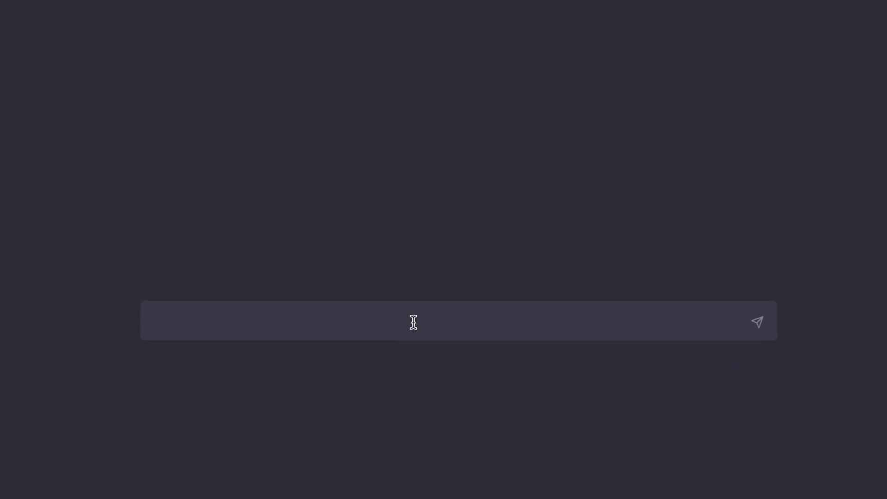
type("What is the current cost of living in New York City")
key("Return")
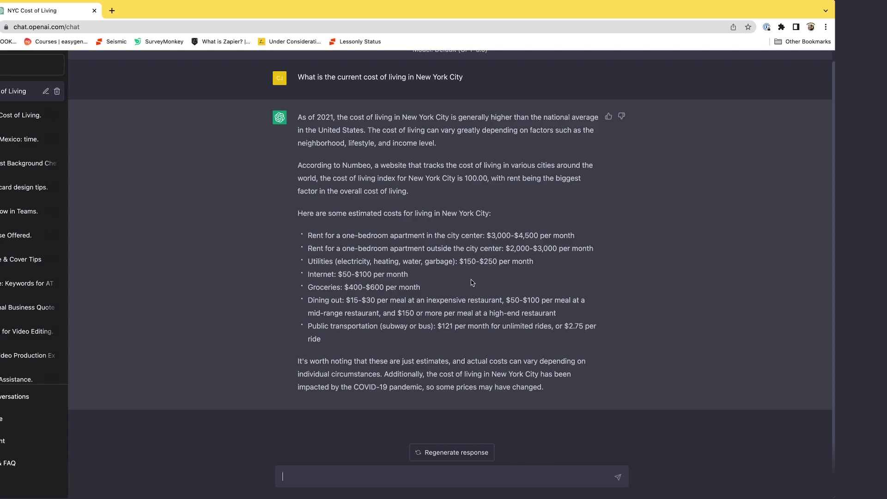
- Open the earlier conversation "Diffusion Models for Images." from the chat history
scroll(43, 284, "down", 1)
scroll(43, 284, "down", 8)
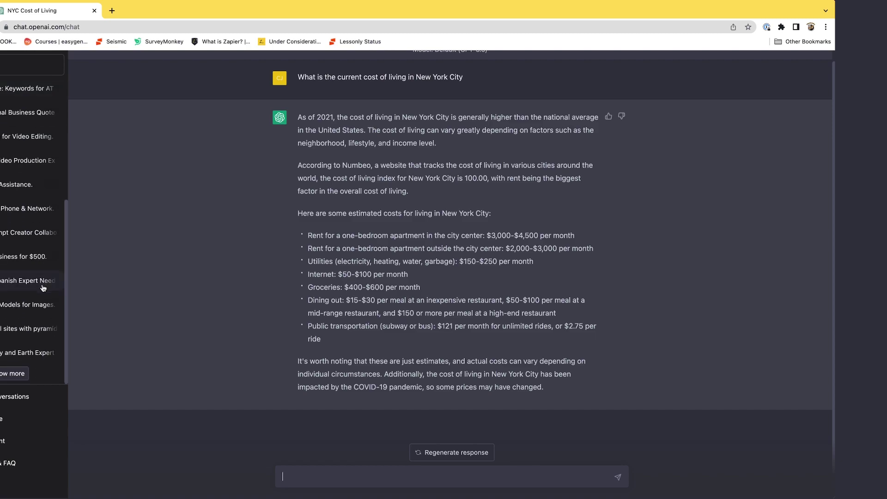
left_click(24, 308)
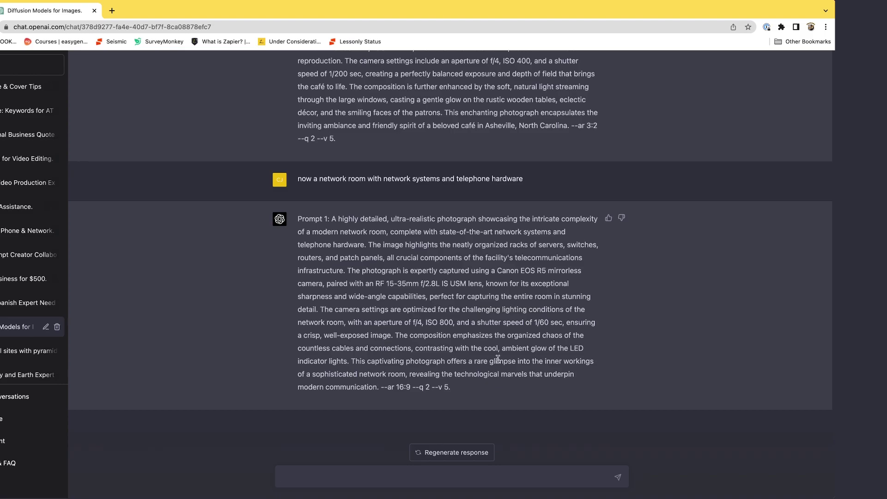
- Review the diffusion model conversation from its opening message to the generated prompts for devices, cafés and the network room
scroll(498, 358, "up", 20)
scroll(492, 355, "up", 10)
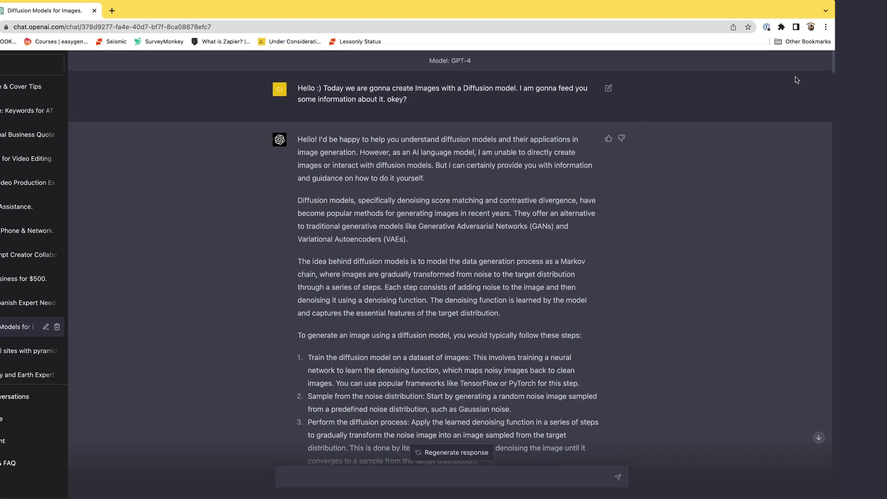
left_click_drag(833, 68, 825, 489)
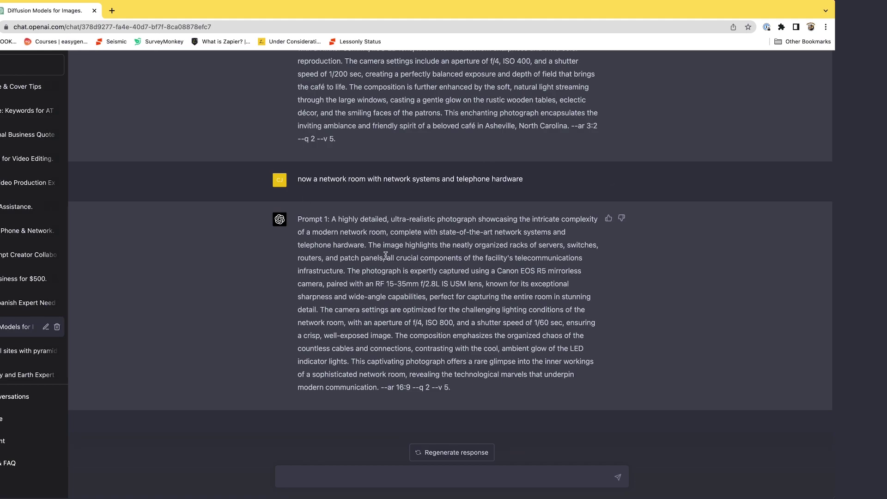
scroll(373, 254, "up", 15)
scroll(388, 267, "up", 1)
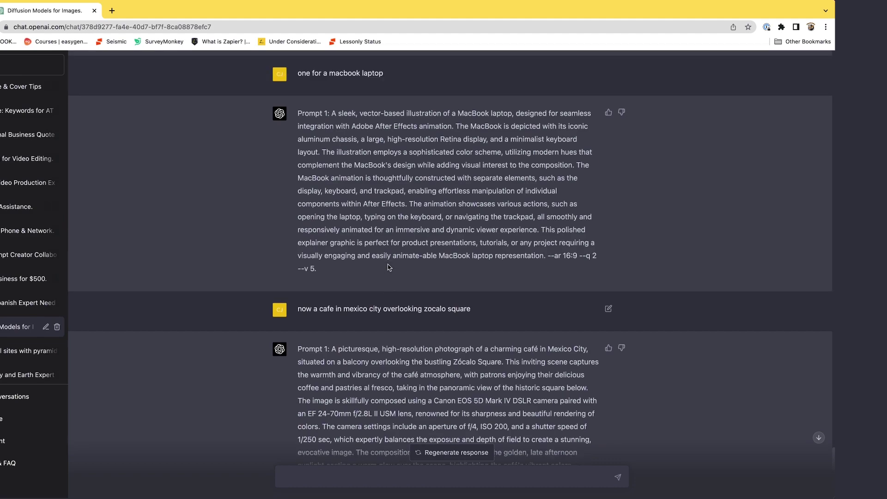
scroll(389, 267, "up", 10)
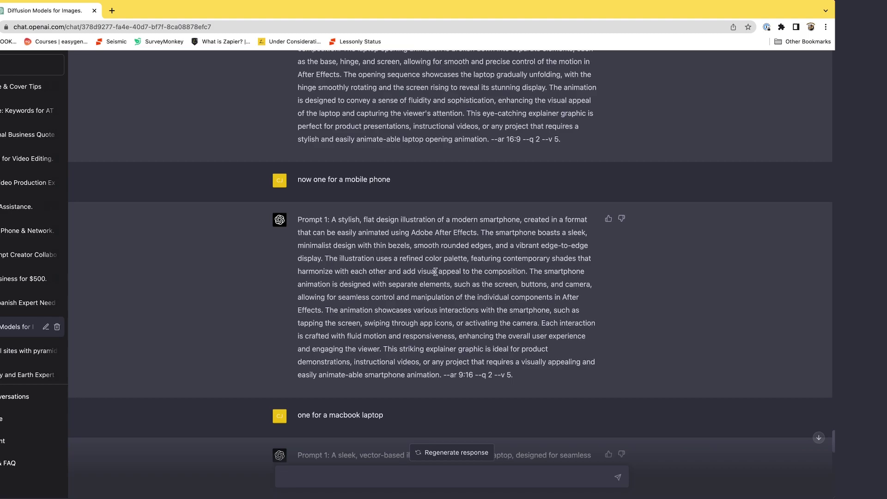
scroll(437, 282, "down", 20)
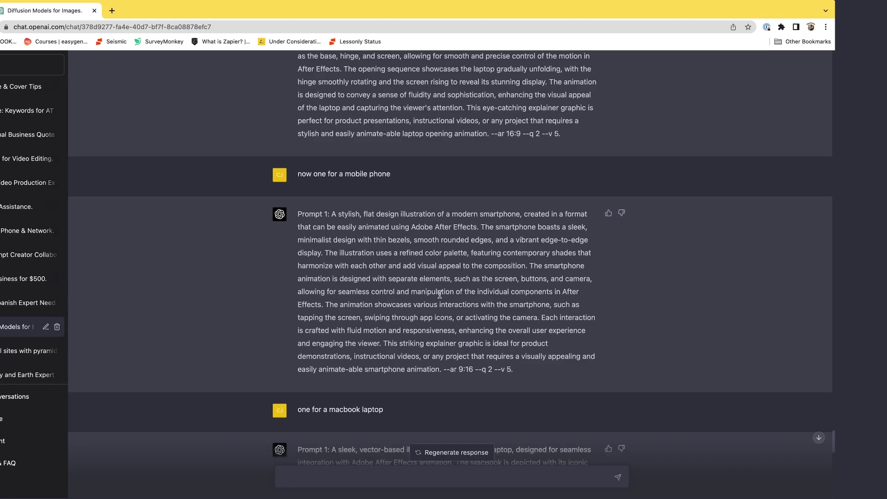
scroll(439, 294, "down", 4)
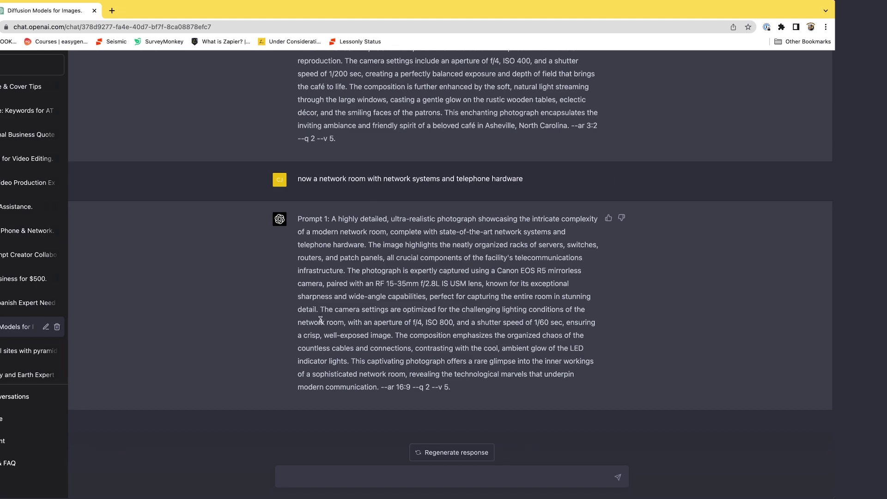
- Switch to the Midjourney Bot chat in Discord and look over the Asheville café and network room image results
left_click(343, 483)
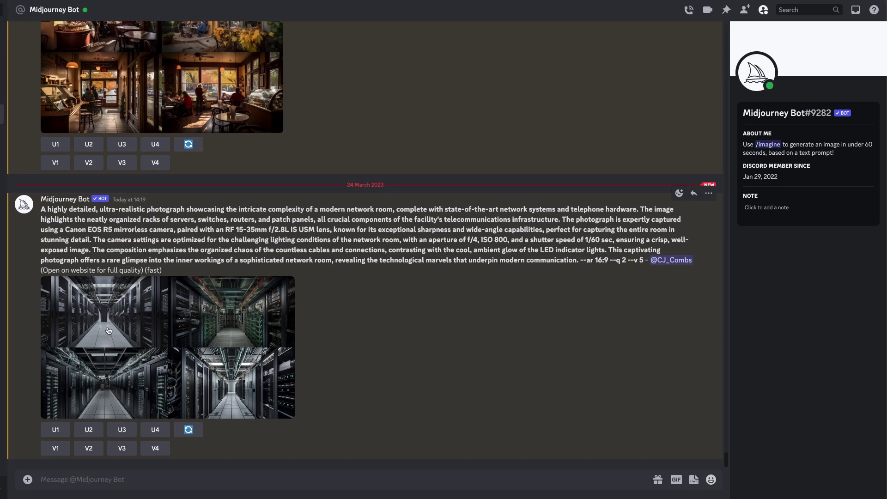
scroll(365, 346, "up", 5)
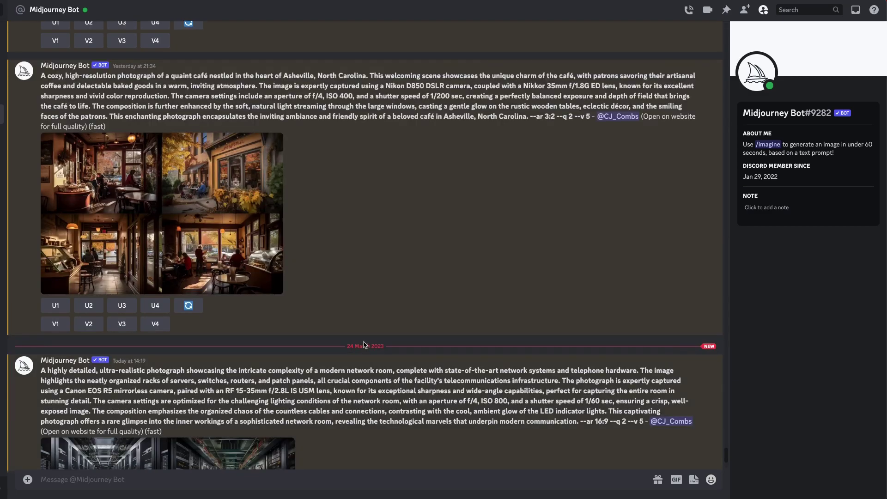
scroll(367, 344, "down", 5)
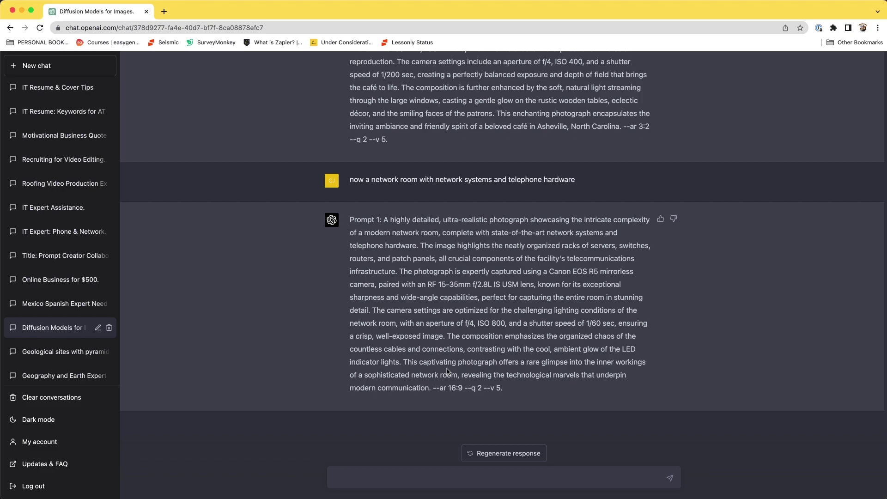
- In the ChatGPT diffusion model conversation, send the request "now an example of a street photo in downtown mexico city"
left_click(416, 479)
type("now a")
key("BackSpace")
type("n example of a street photo")
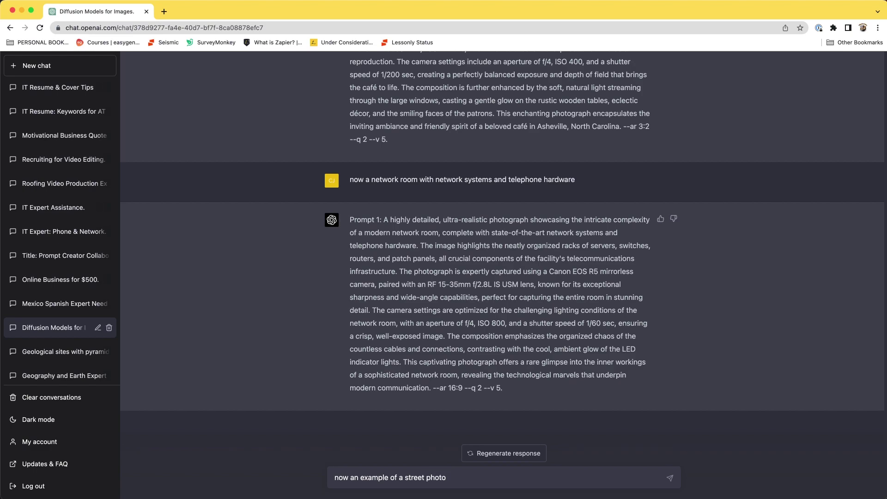
type(" in downtown mexico city")
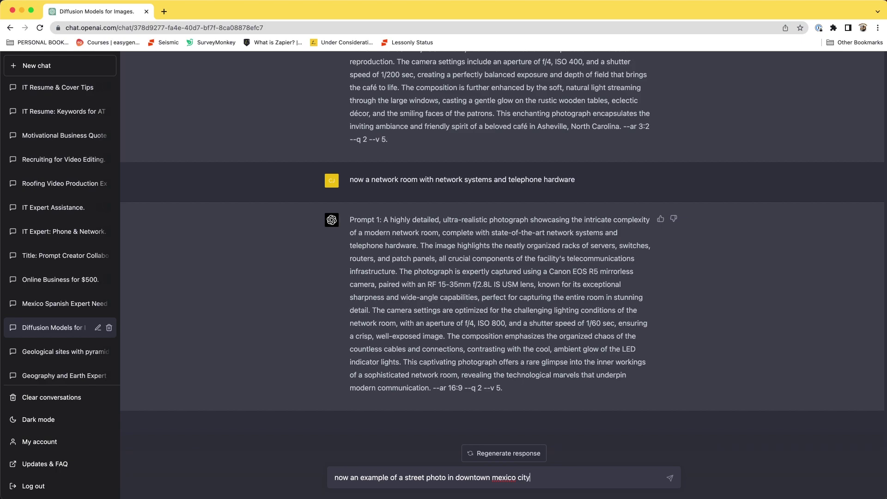
key("Return")
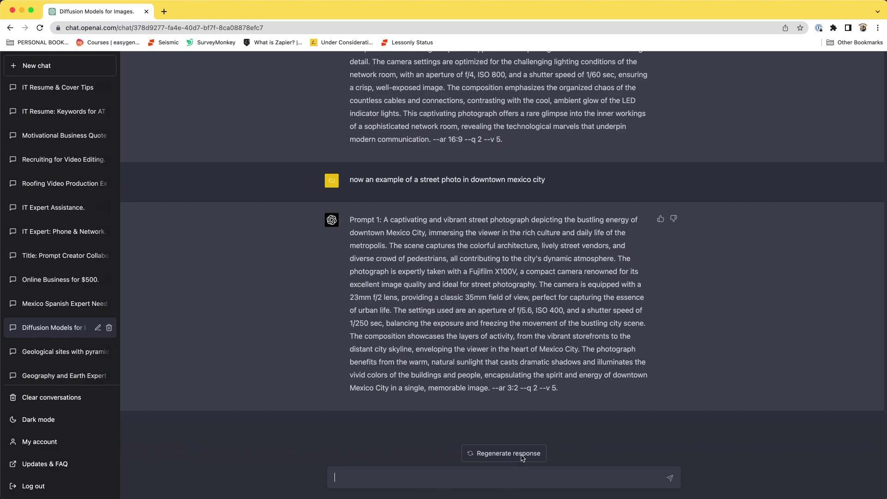
- Copy the generated street photo prompt from "A captivating and vibrant street photograph" through "--ar 3:2 --q 2"
left_click(538, 388)
left_click_drag(538, 388, 384, 222)
key("super+c")
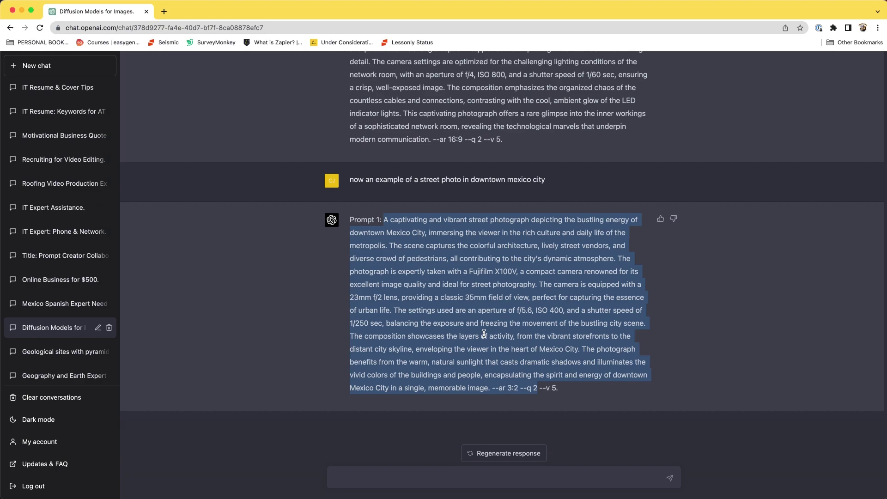
- Switch to Discord and submit the copied Mexico City street photo prompt to Midjourney Bot with the /imagine command
key("super+Tab")
left_click(85, 479)
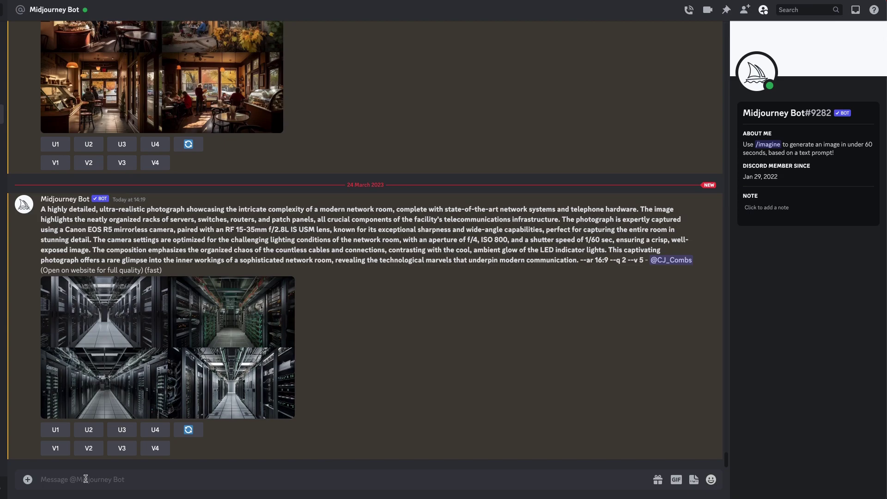
type("/")
key("Tab")
key("super+v")
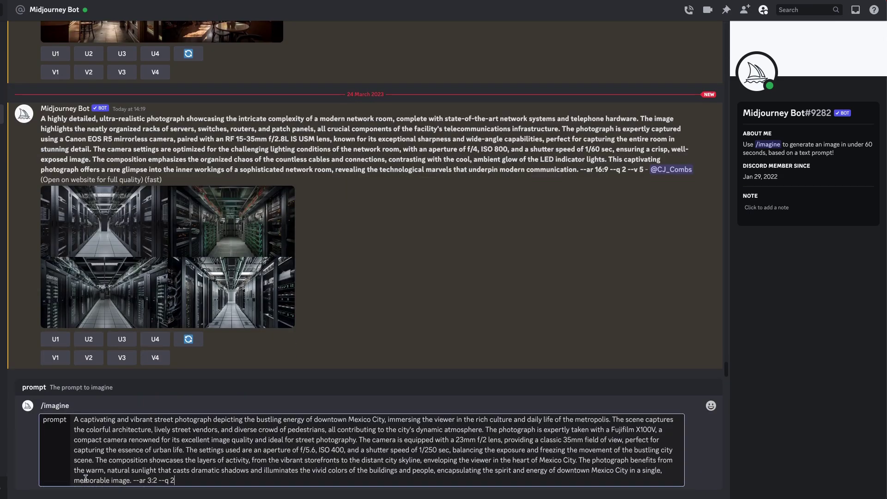
left_click(170, 481)
left_click(157, 480)
left_click(306, 481)
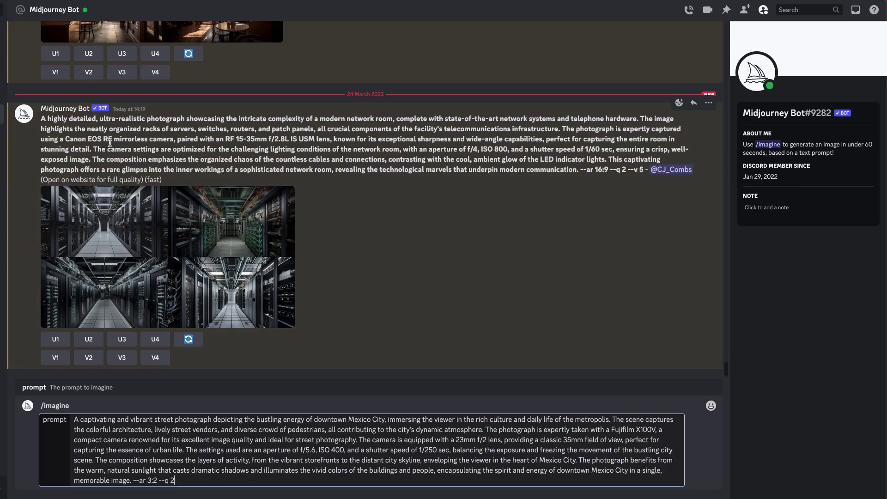
left_click(181, 482)
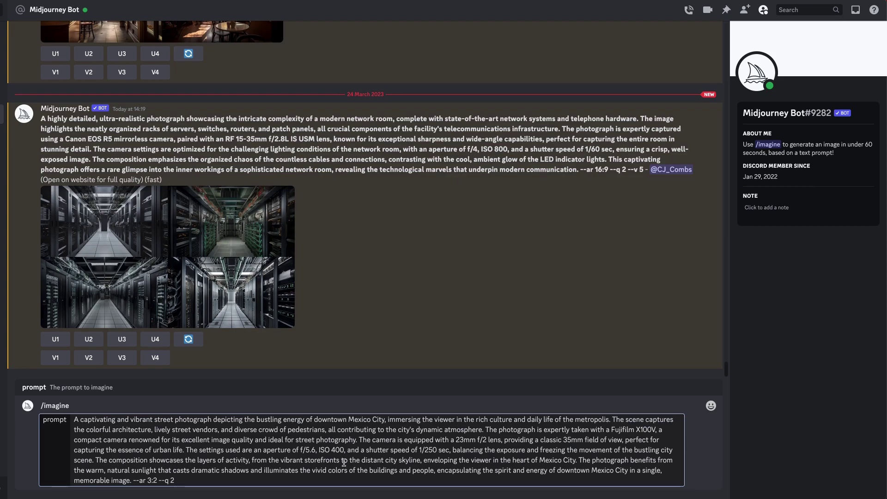
key("Return")
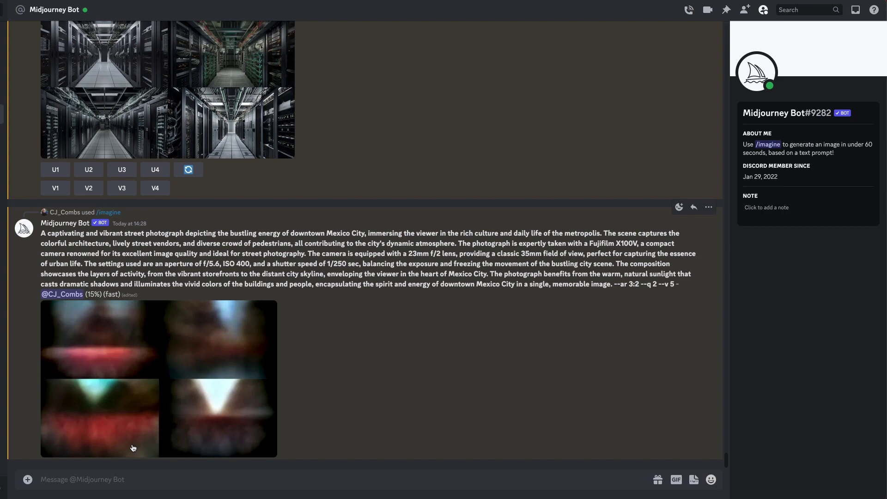
- View enlarged versions of the network room image grid and the new downtown Mexico City street photo grid
scroll(165, 365, "up", 2)
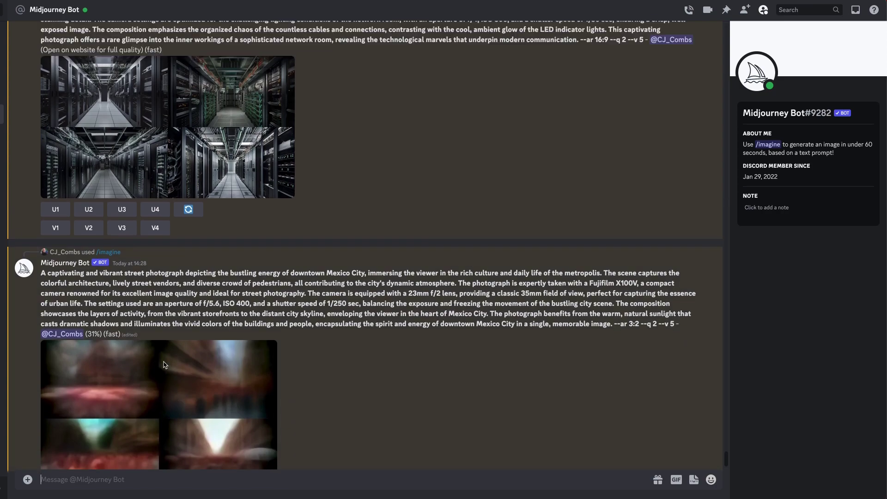
left_click(189, 162)
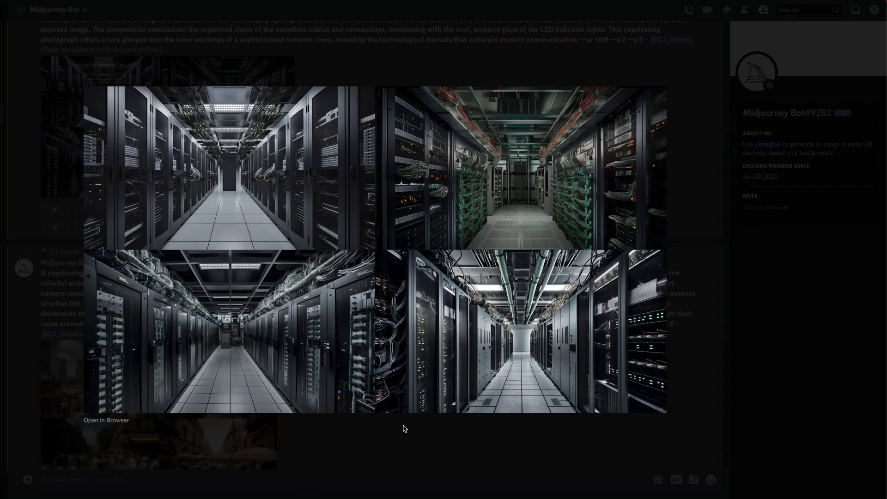
left_click(410, 447)
scroll(361, 410, "down", 1)
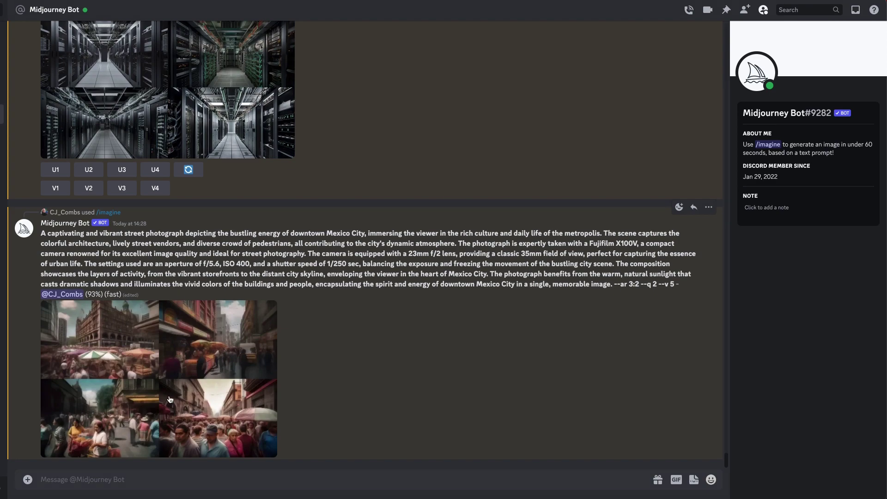
left_click(182, 332)
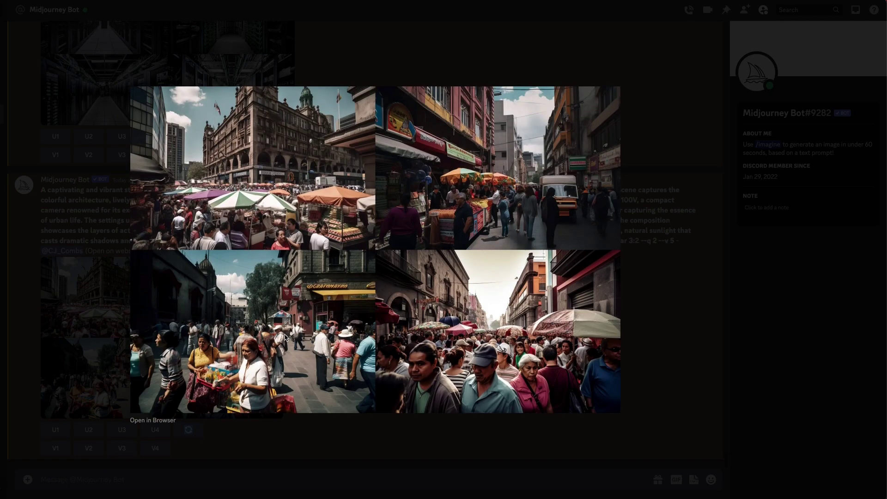